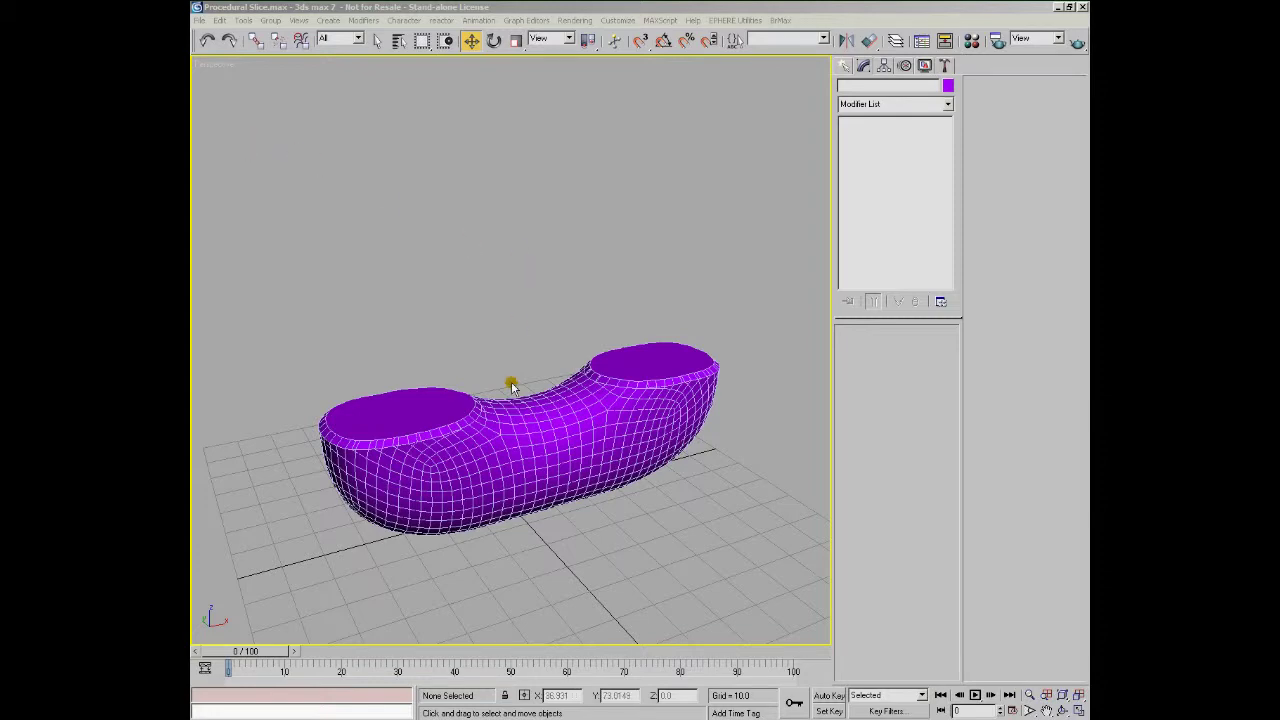
Raise the Slice modifier's slice plane on the purple object to a height of about 53 on Z
click(516, 424)
alt+middle_drag(611, 384, 574, 417)
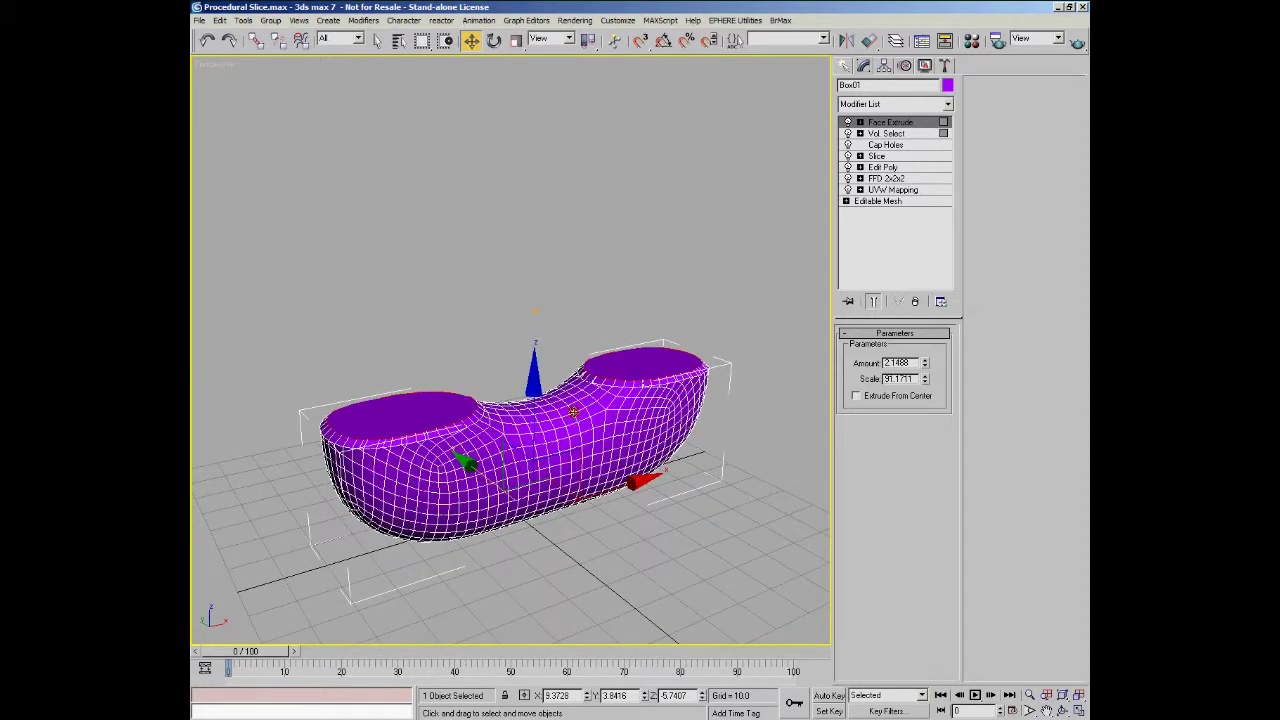
click(860, 156)
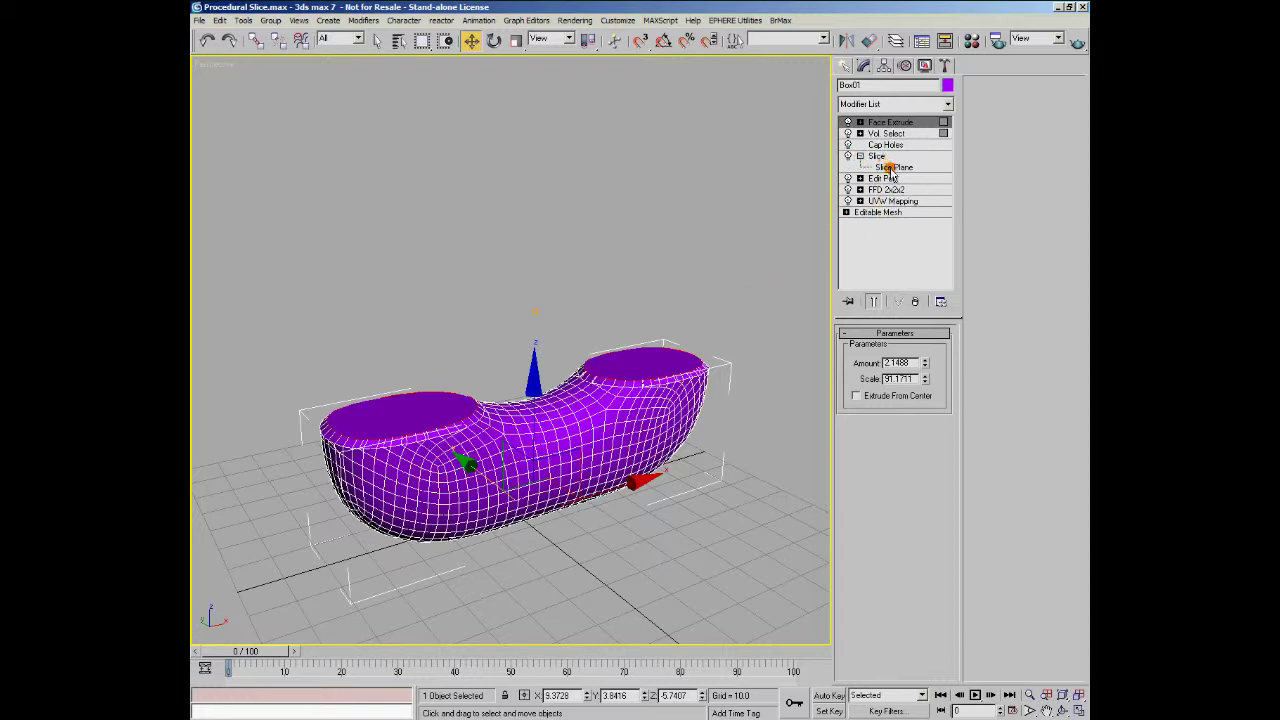
click(889, 168)
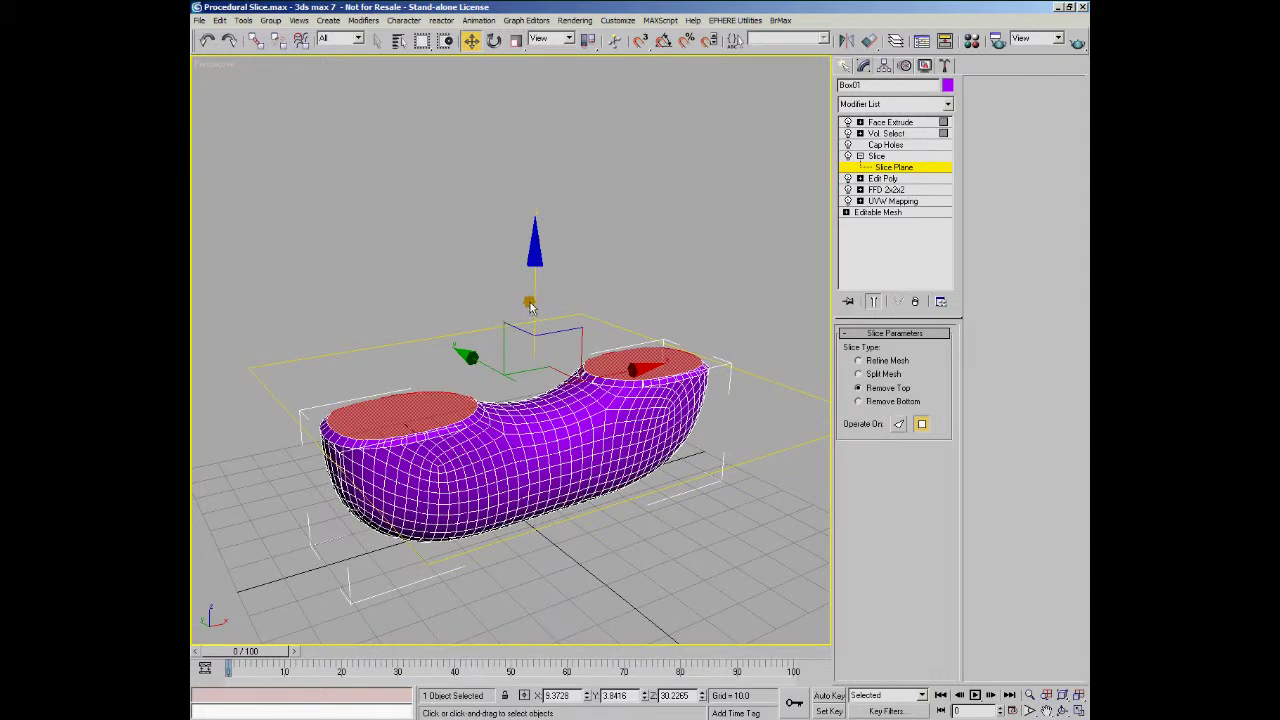
drag(536, 297, 527, 254)
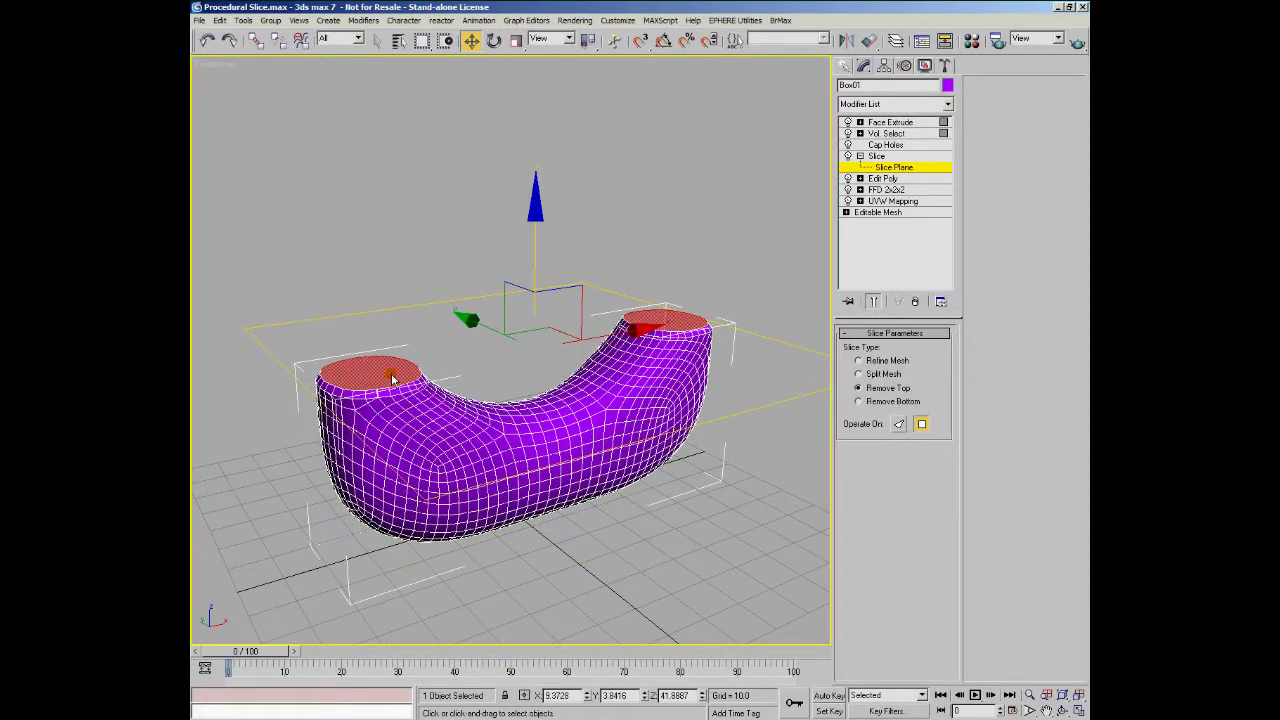
alt+middle_drag(558, 374, 554, 392)
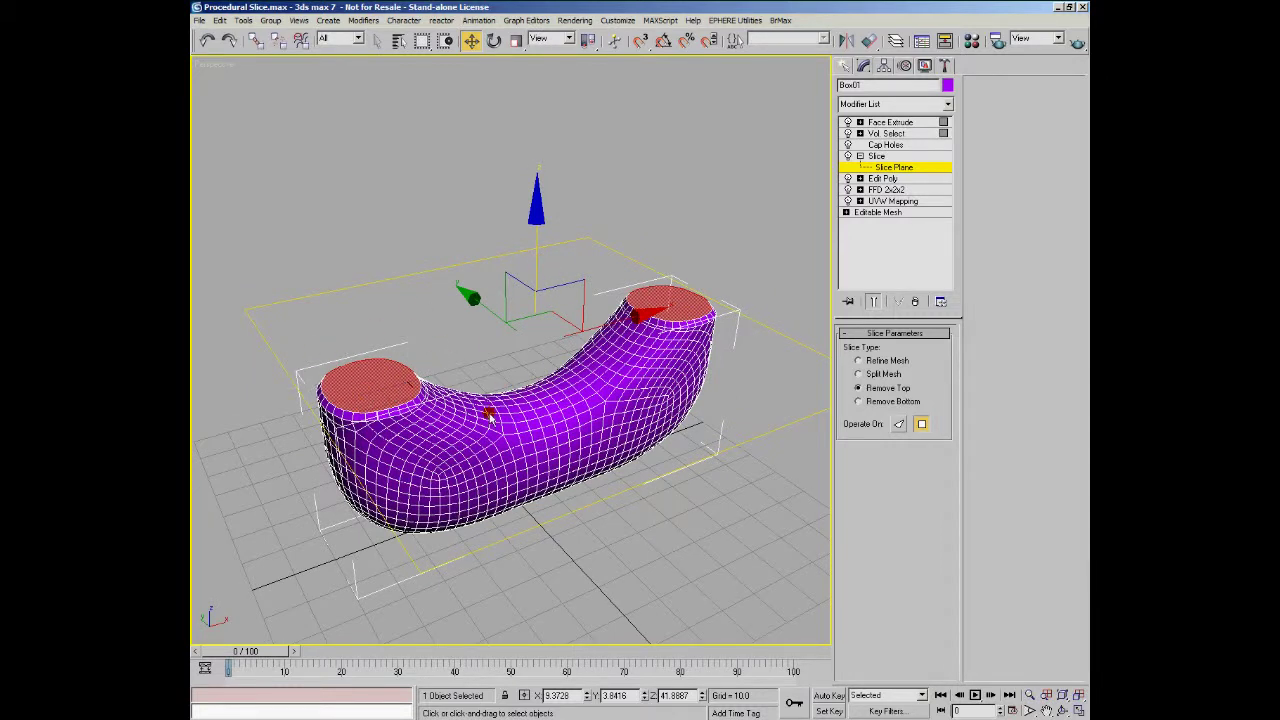
drag(534, 246, 534, 202)
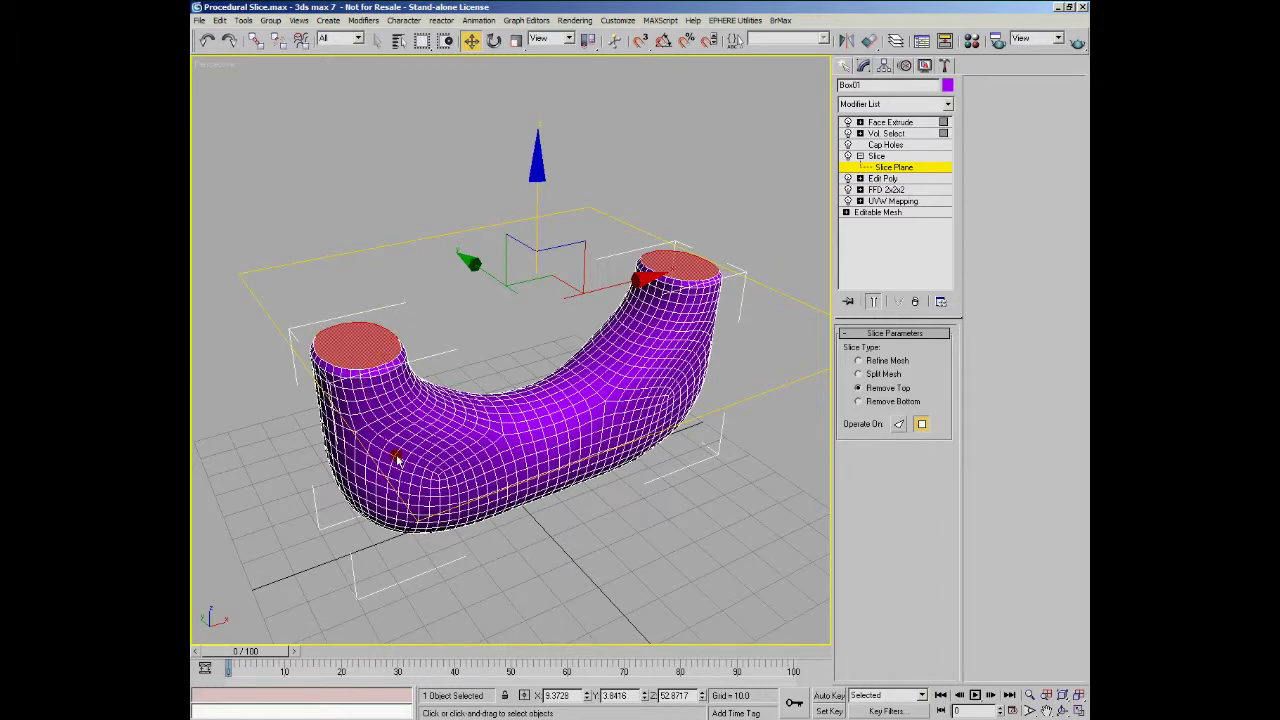
click(875, 156)
click(860, 156)
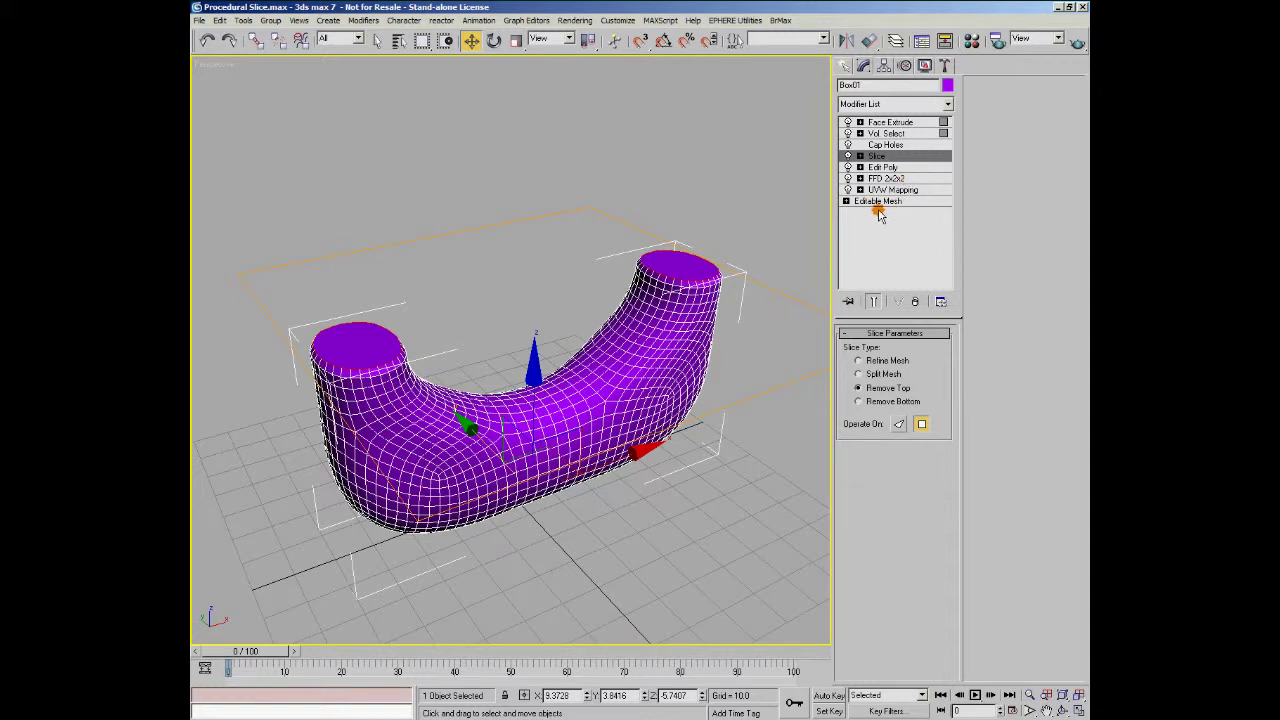
Examine the object's shape at each stack level from Editable Mesh up to Face Extrude, with the end result display switched off
click(877, 201)
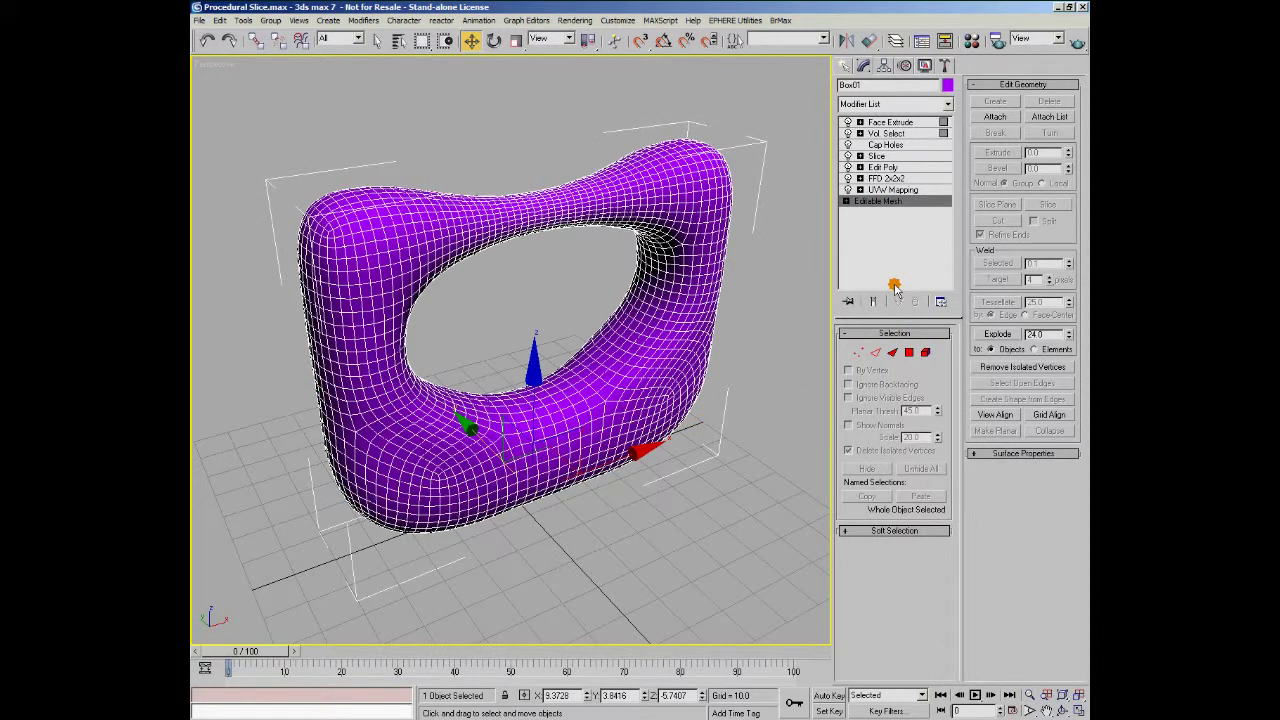
alt+middle_drag(604, 432, 606, 430)
click(878, 190)
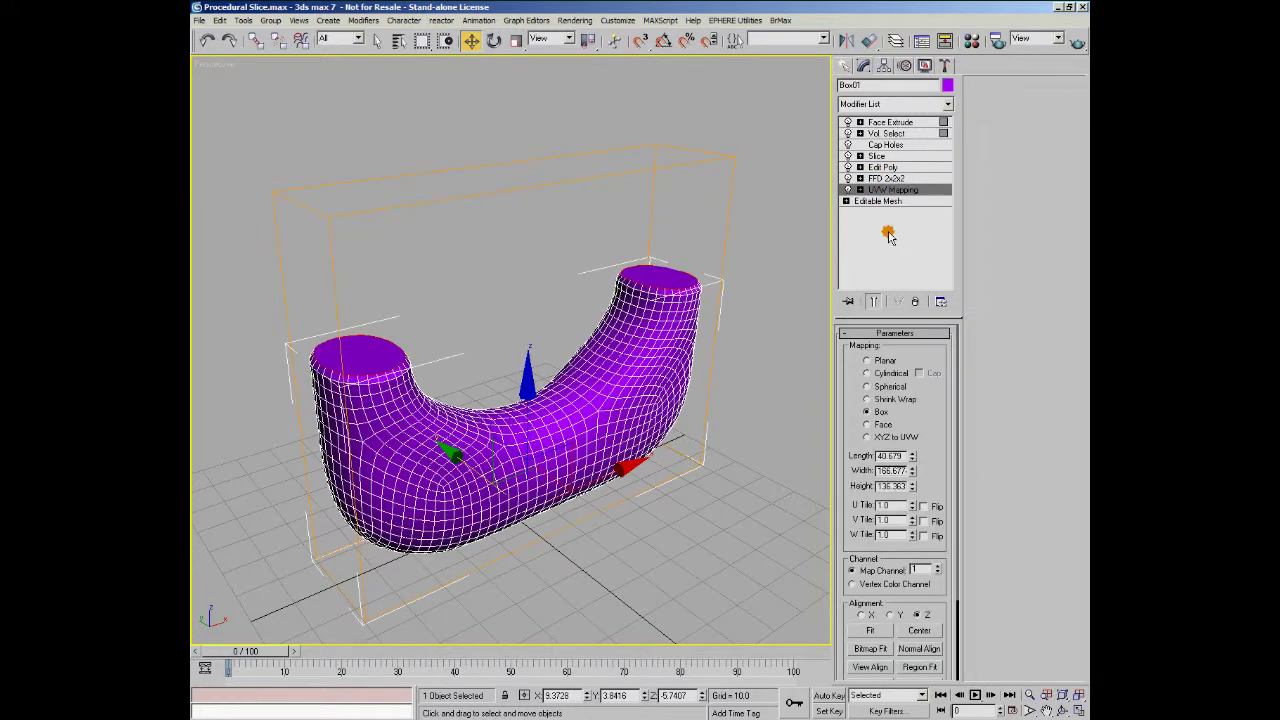
click(872, 301)
click(884, 178)
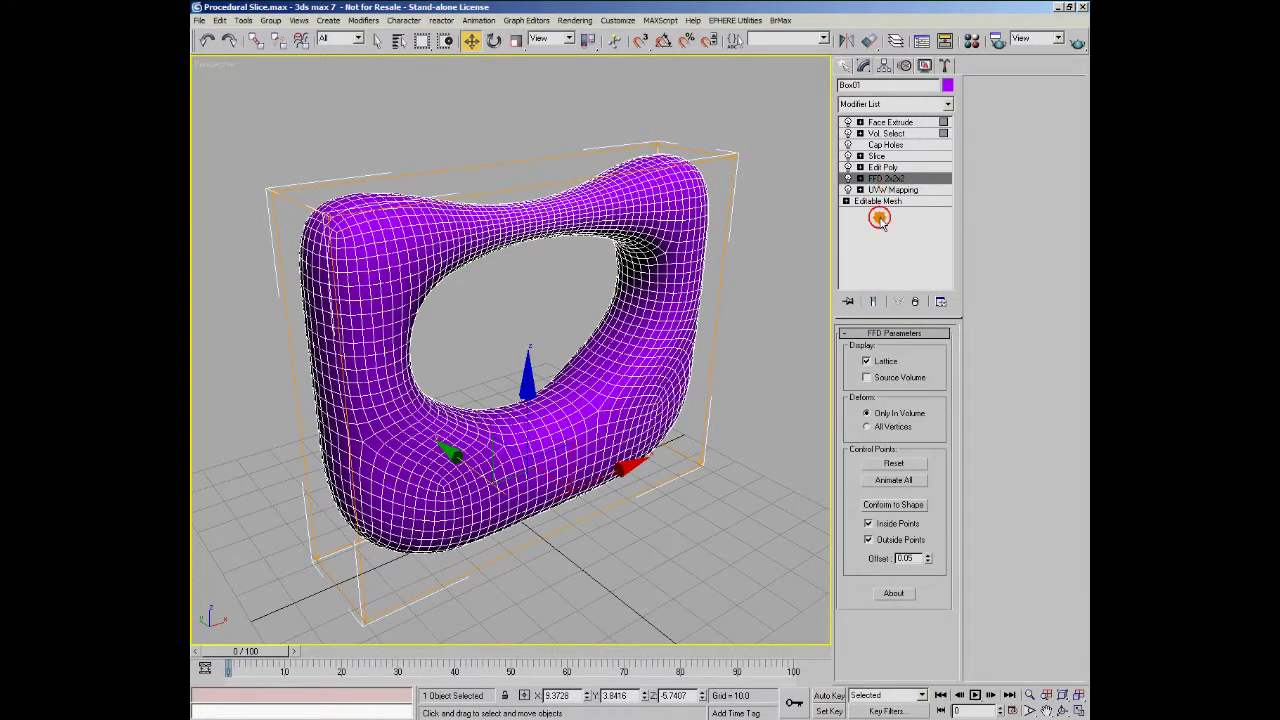
alt+middle_drag(556, 447, 539, 441)
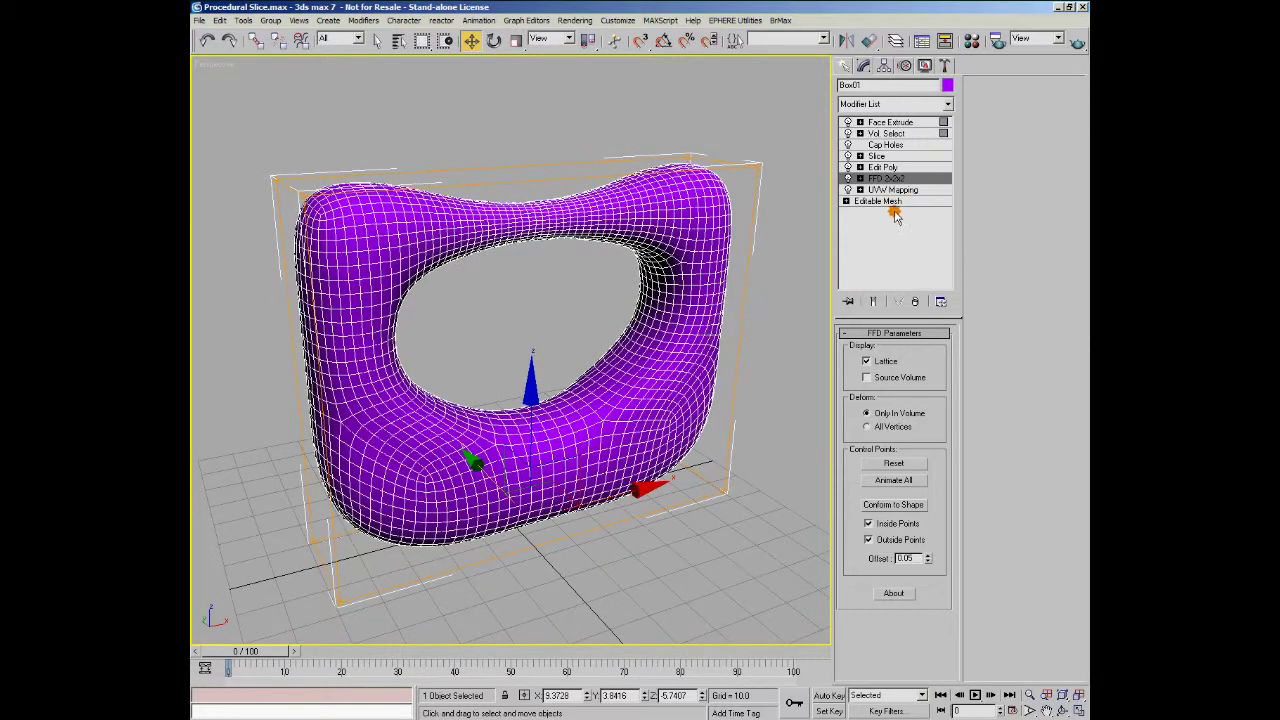
click(882, 167)
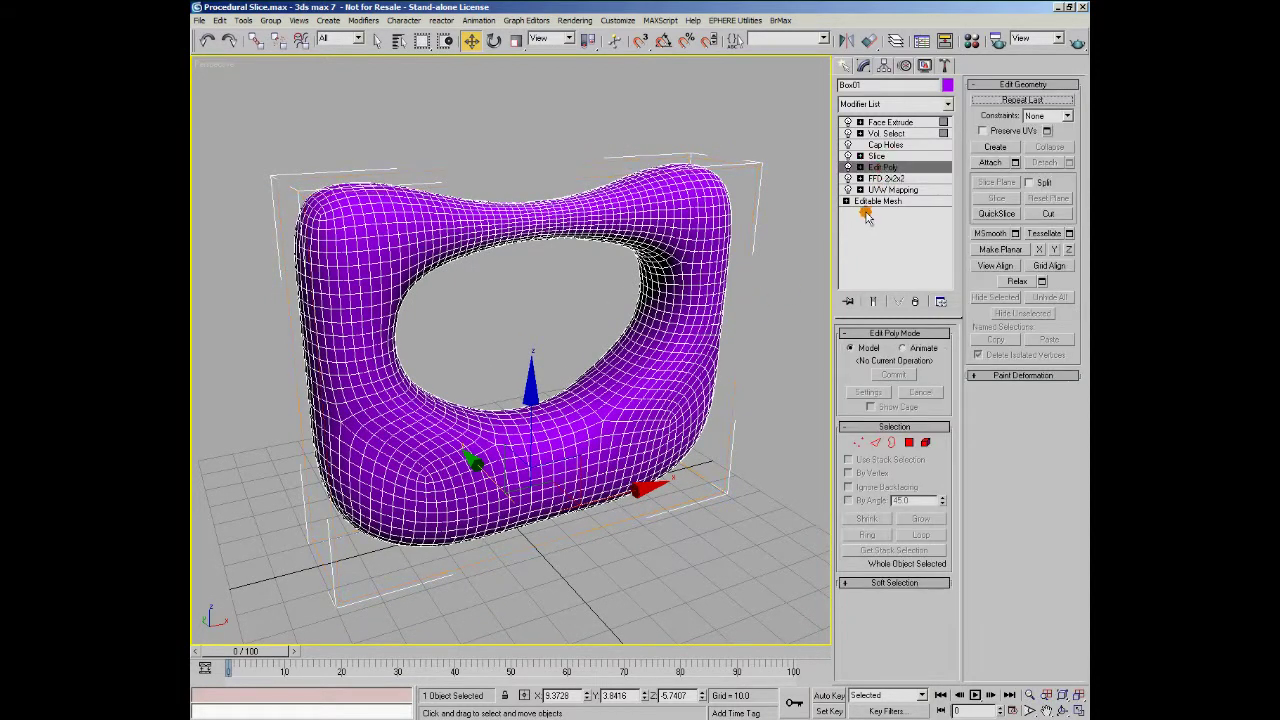
click(876, 155)
alt+middle_drag(544, 349, 343, 405)
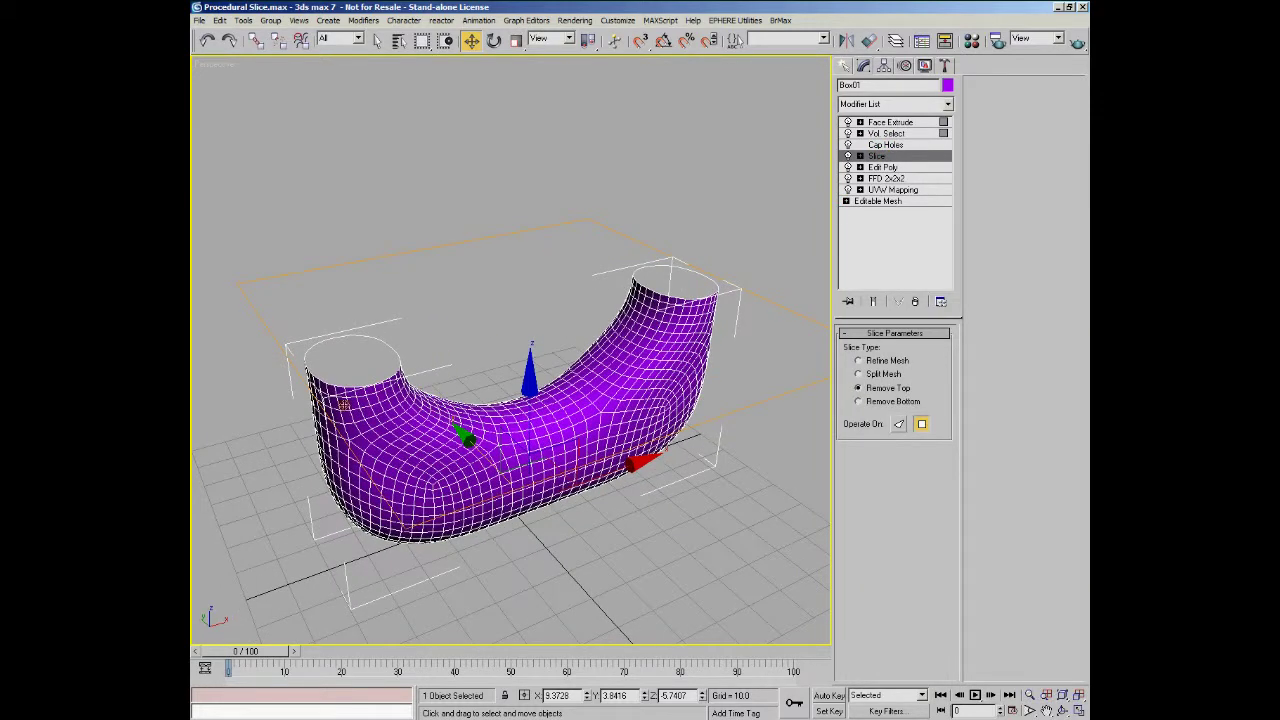
click(885, 145)
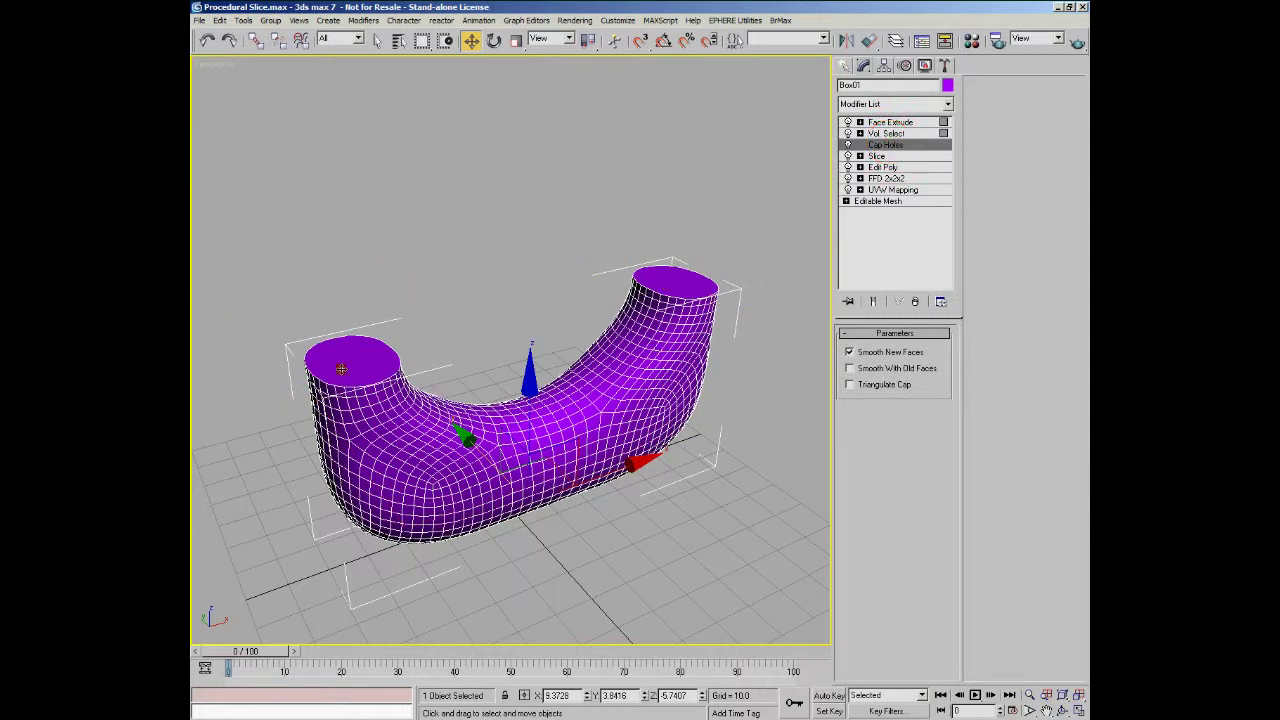
click(889, 133)
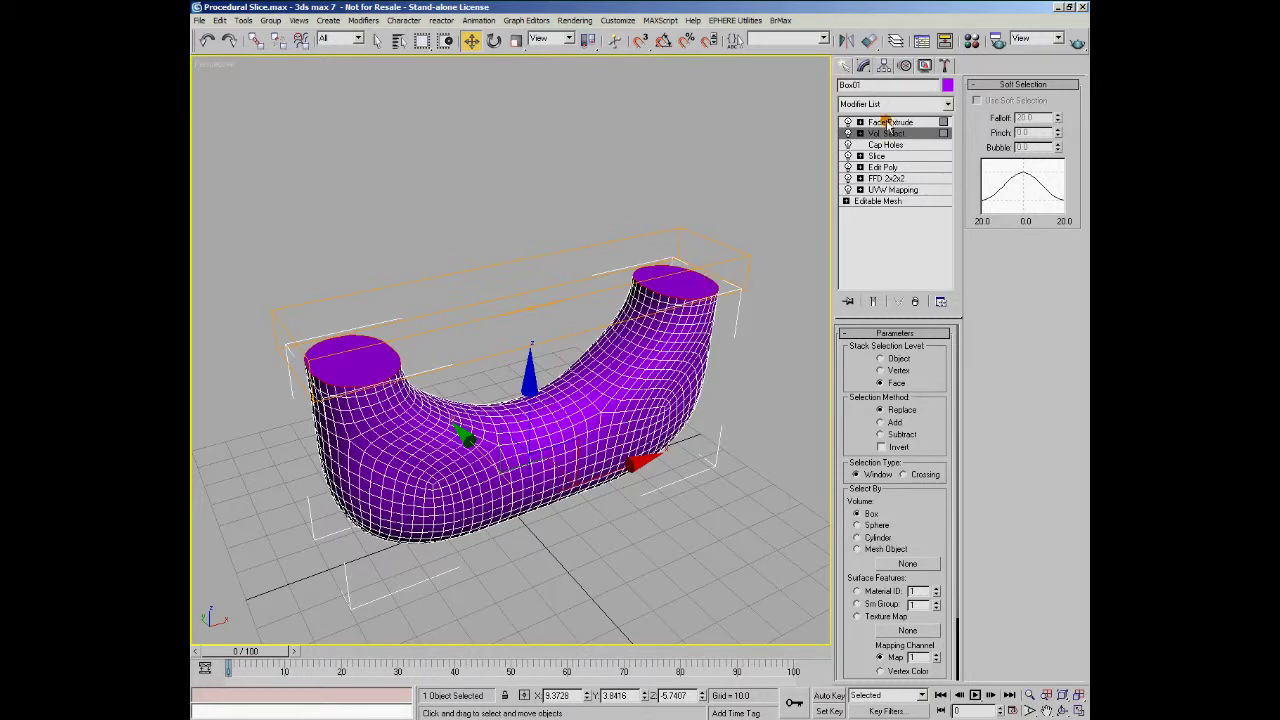
click(889, 122)
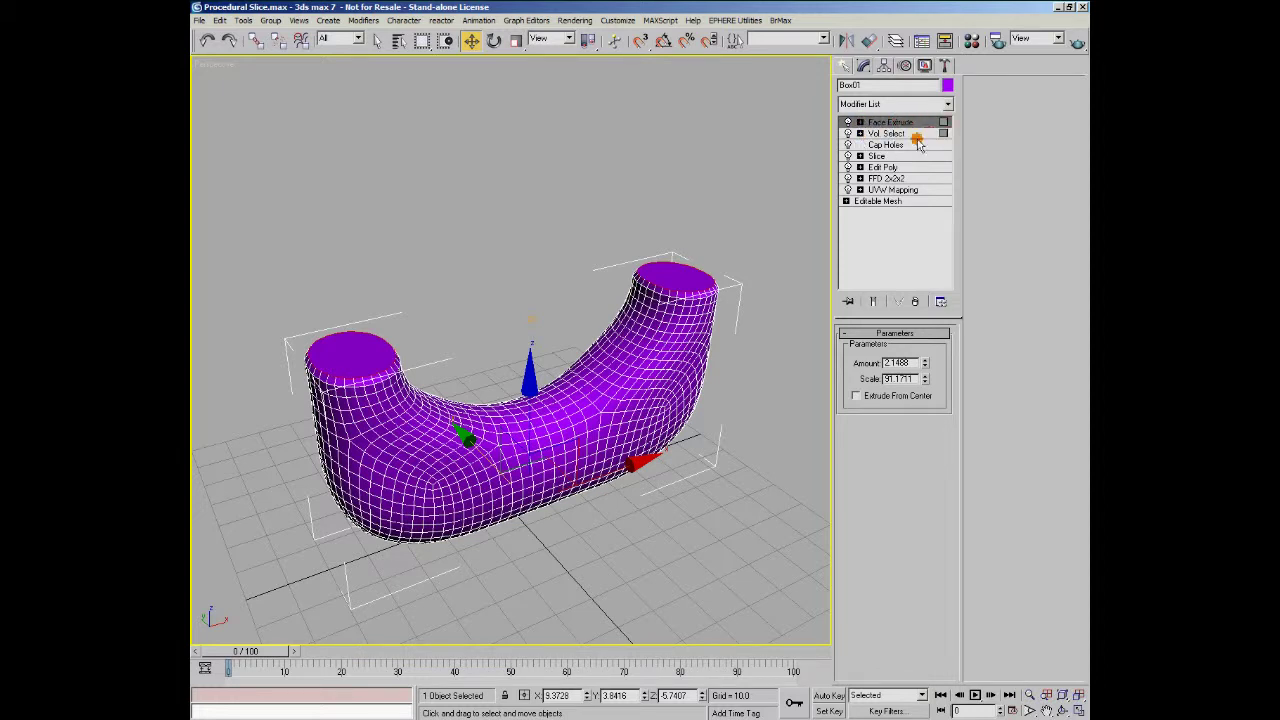
Review the stack levels downward from Cap Holes through Slice, Edit Poly and FFD 2x2x2 to UVW Mapping
click(897, 145)
click(908, 156)
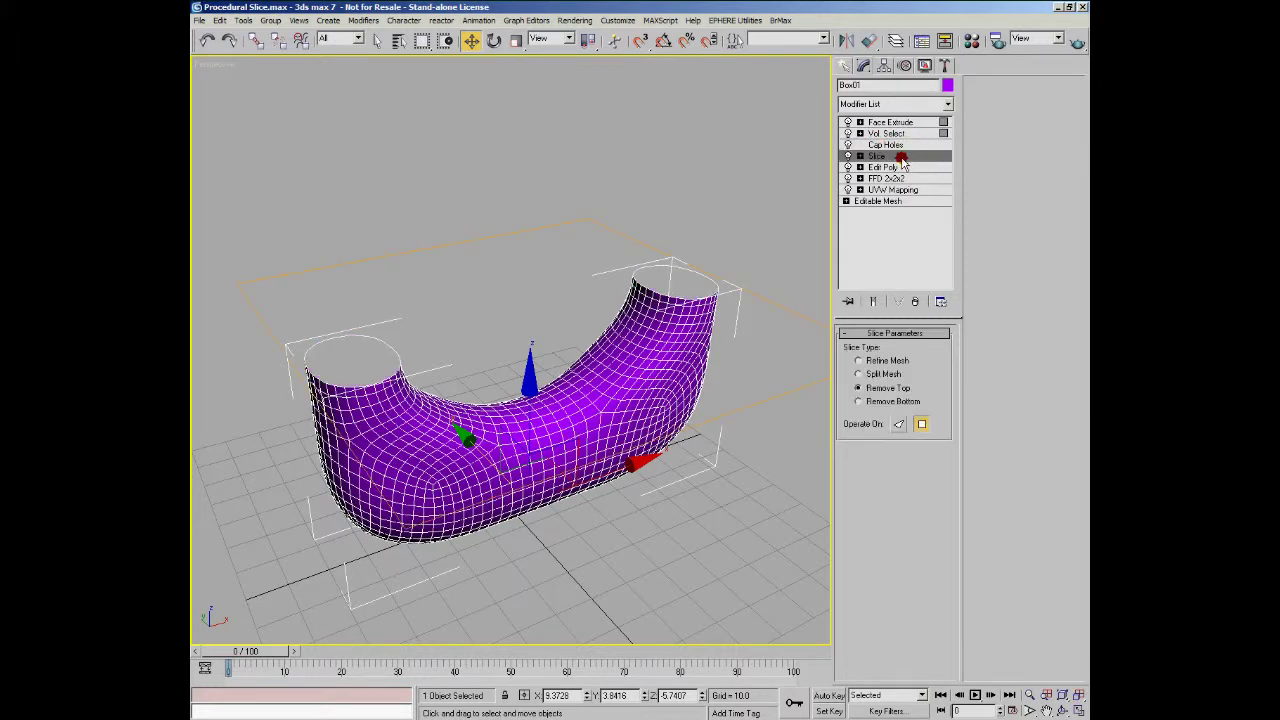
click(896, 168)
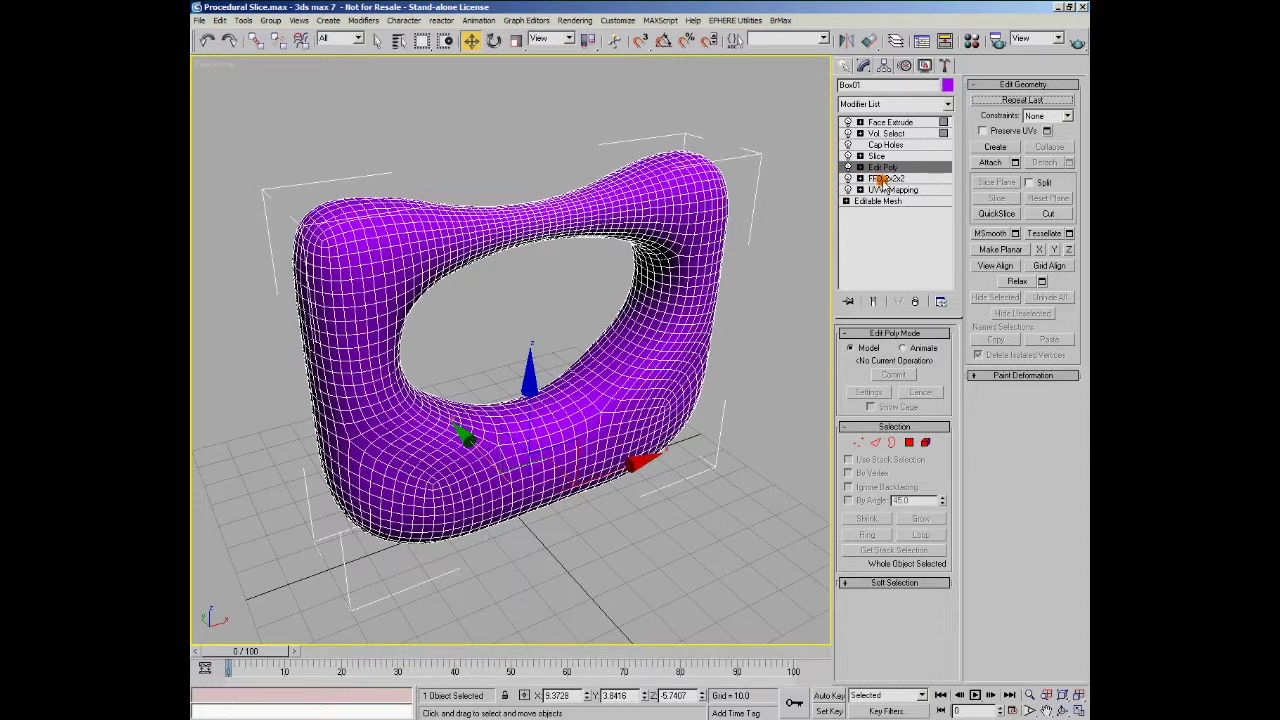
click(883, 178)
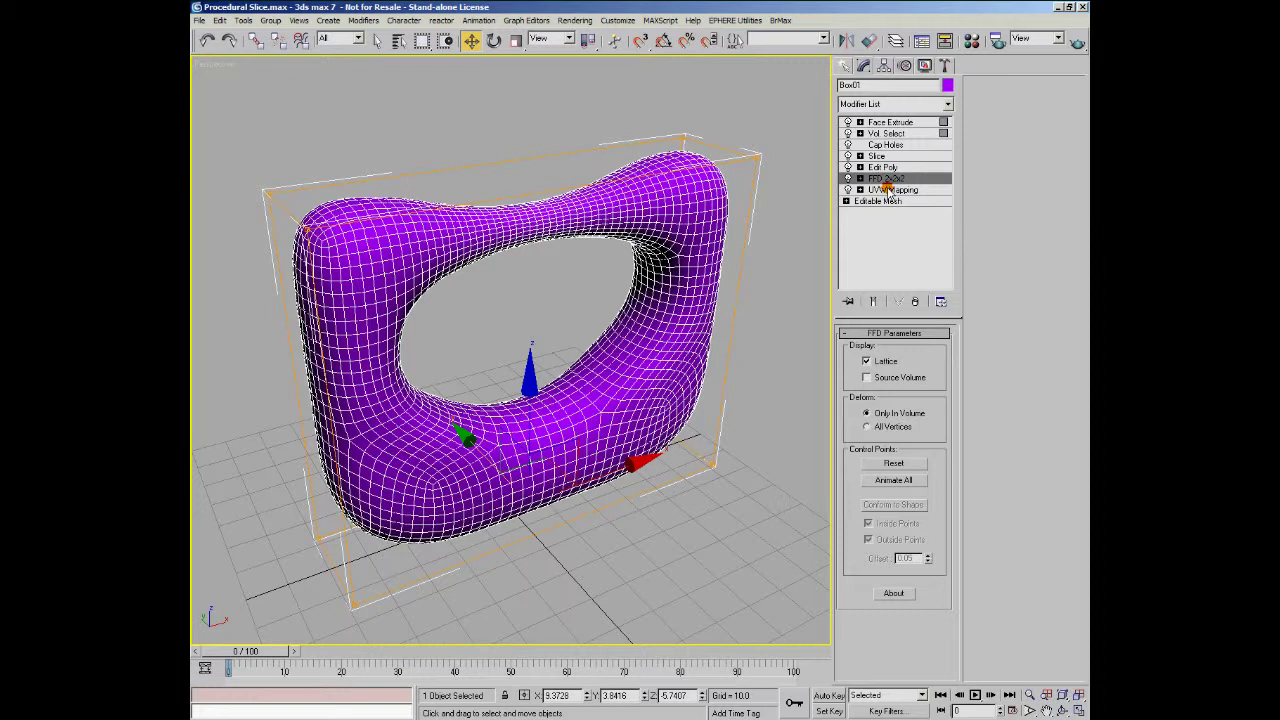
click(889, 190)
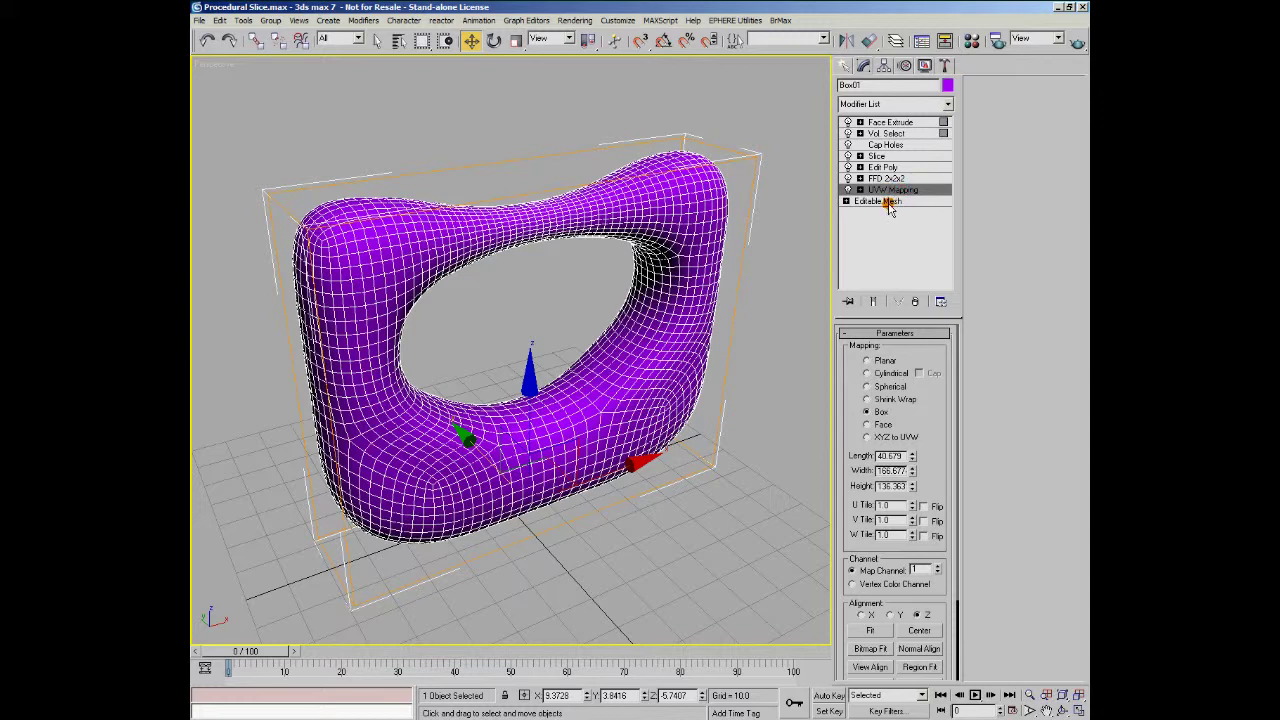
Collapse the object's entire modifier stack with Collapse All from the Edit Poly level, and undo the collapse
click(889, 178)
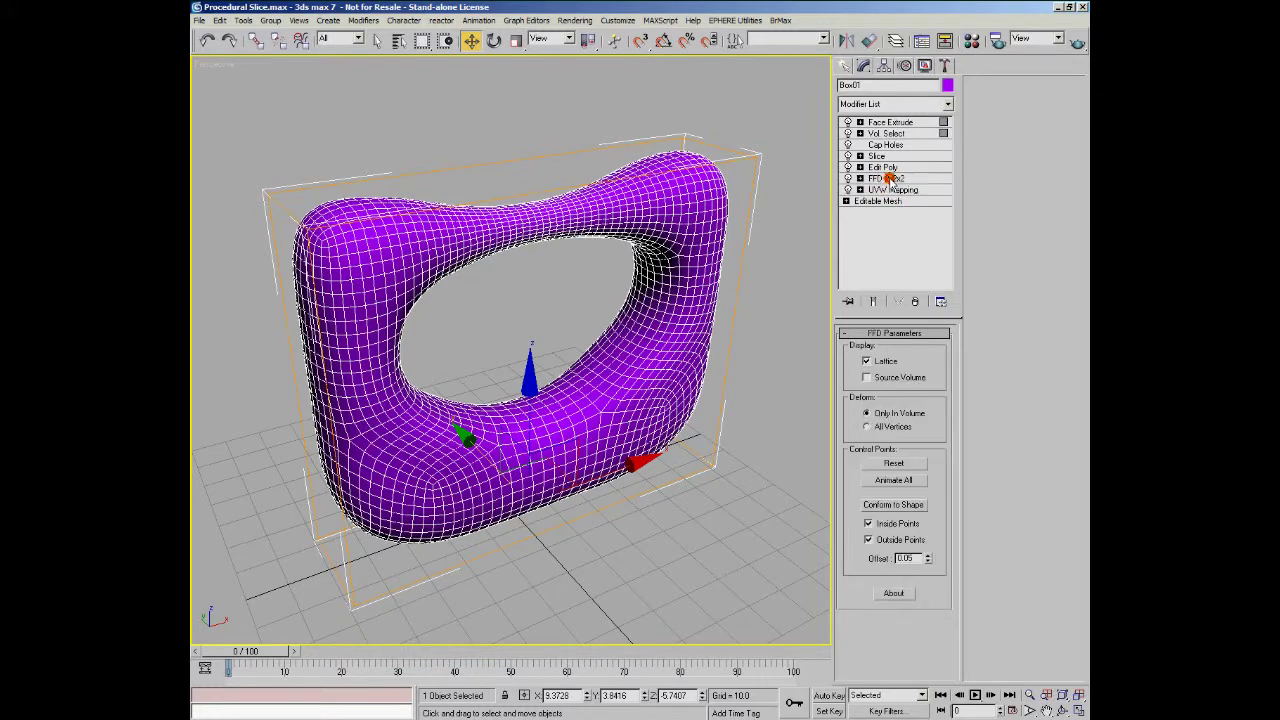
click(887, 167)
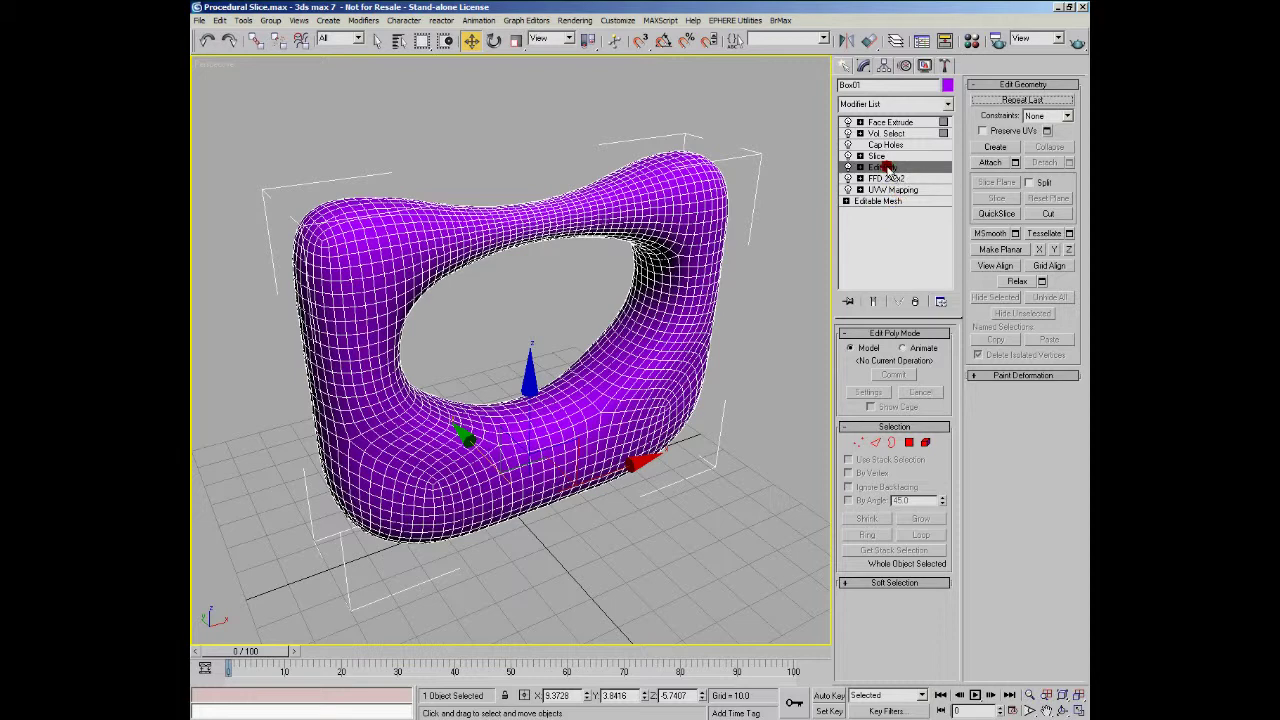
right_click(887, 167)
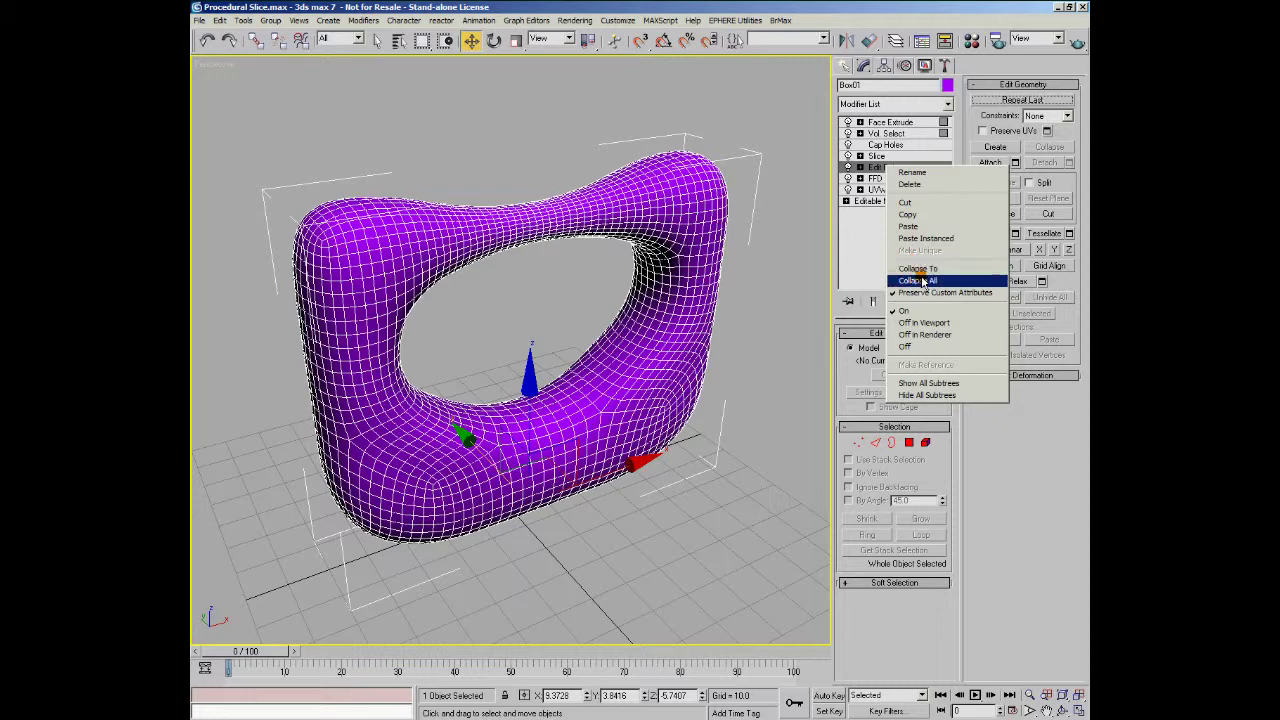
click(922, 281)
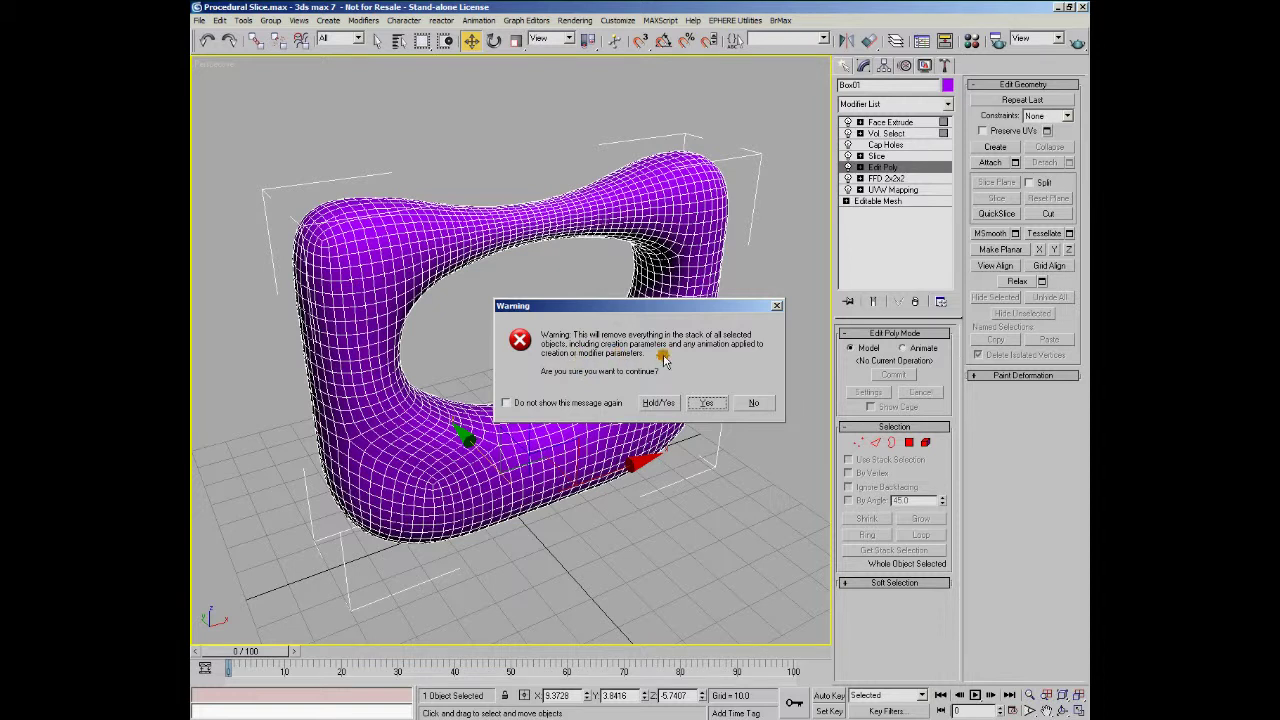
click(707, 403)
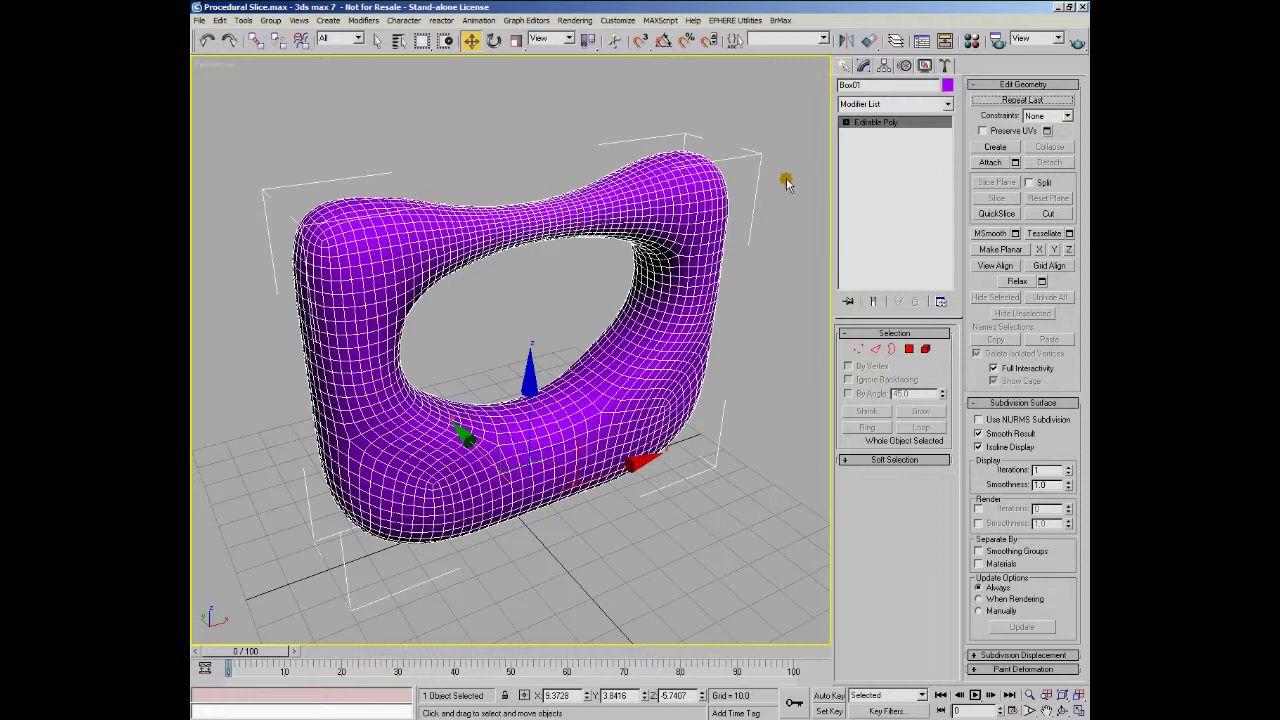
click(874, 124)
click(207, 41)
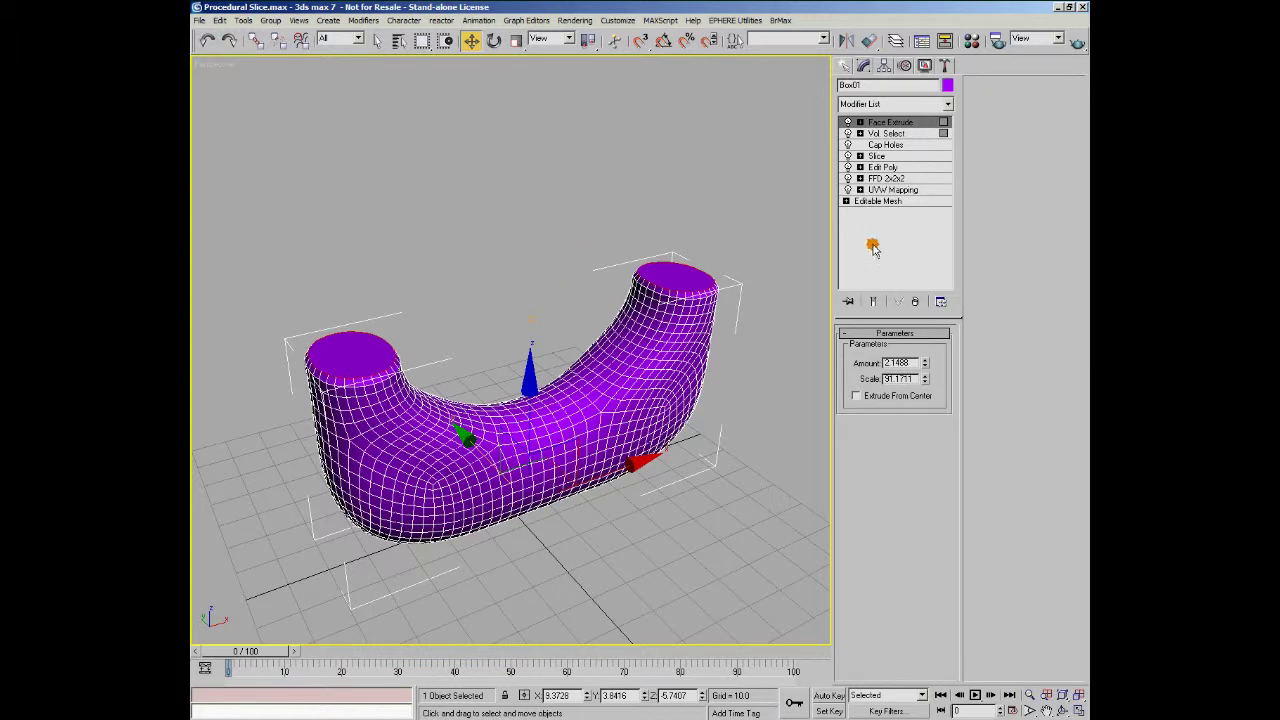
Collapse the stack only up to the Edit Poly modifier, inspect the base level, and undo the collapse
click(881, 201)
click(885, 189)
click(885, 178)
click(882, 167)
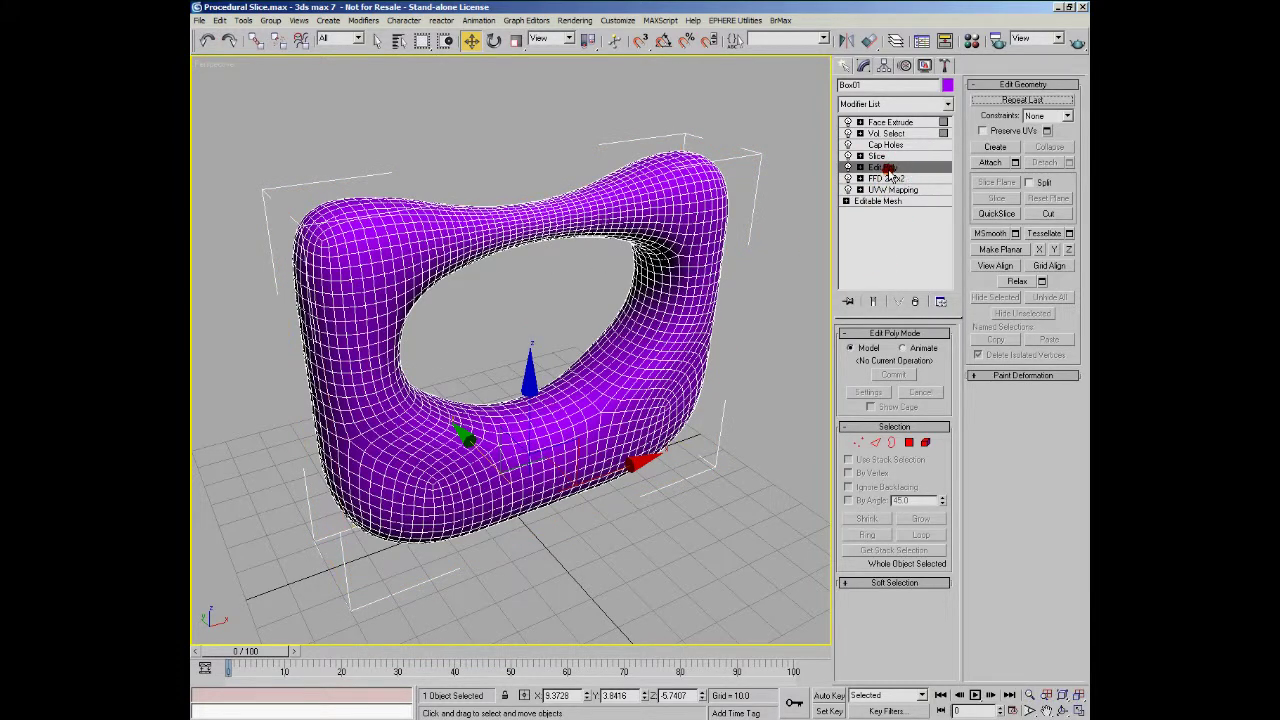
right_click(880, 168)
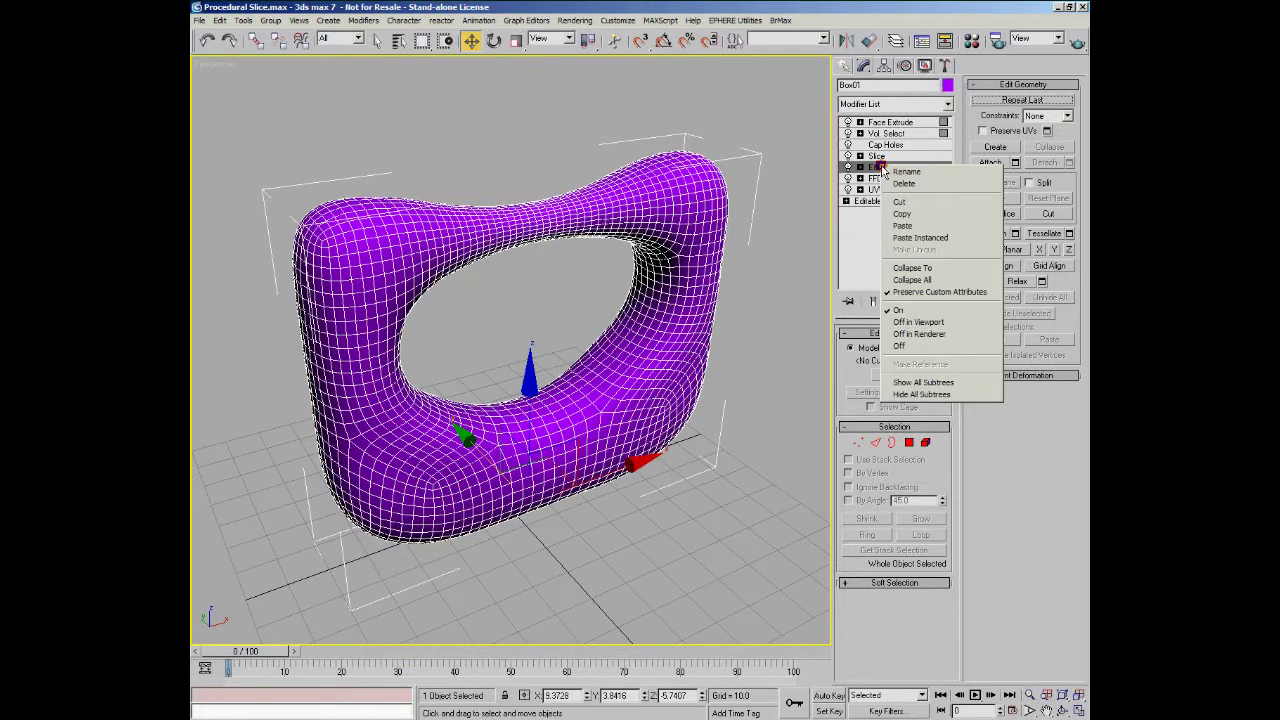
click(934, 268)
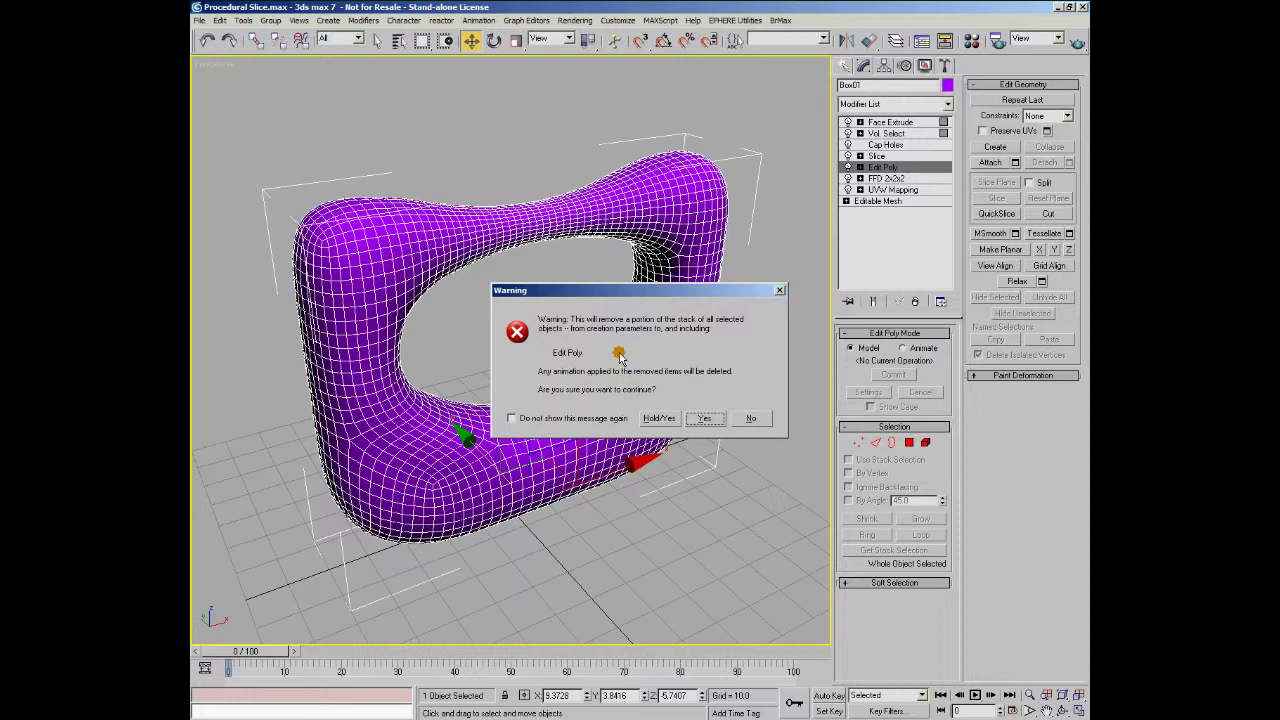
click(710, 419)
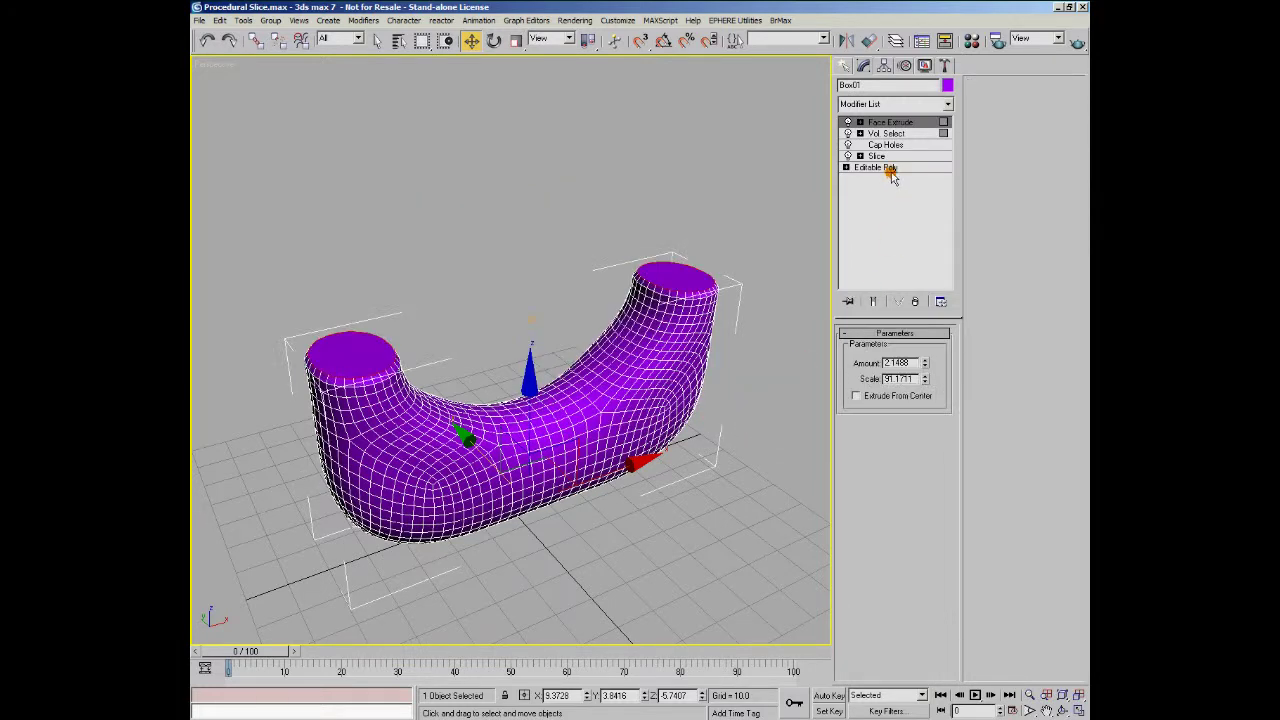
click(889, 167)
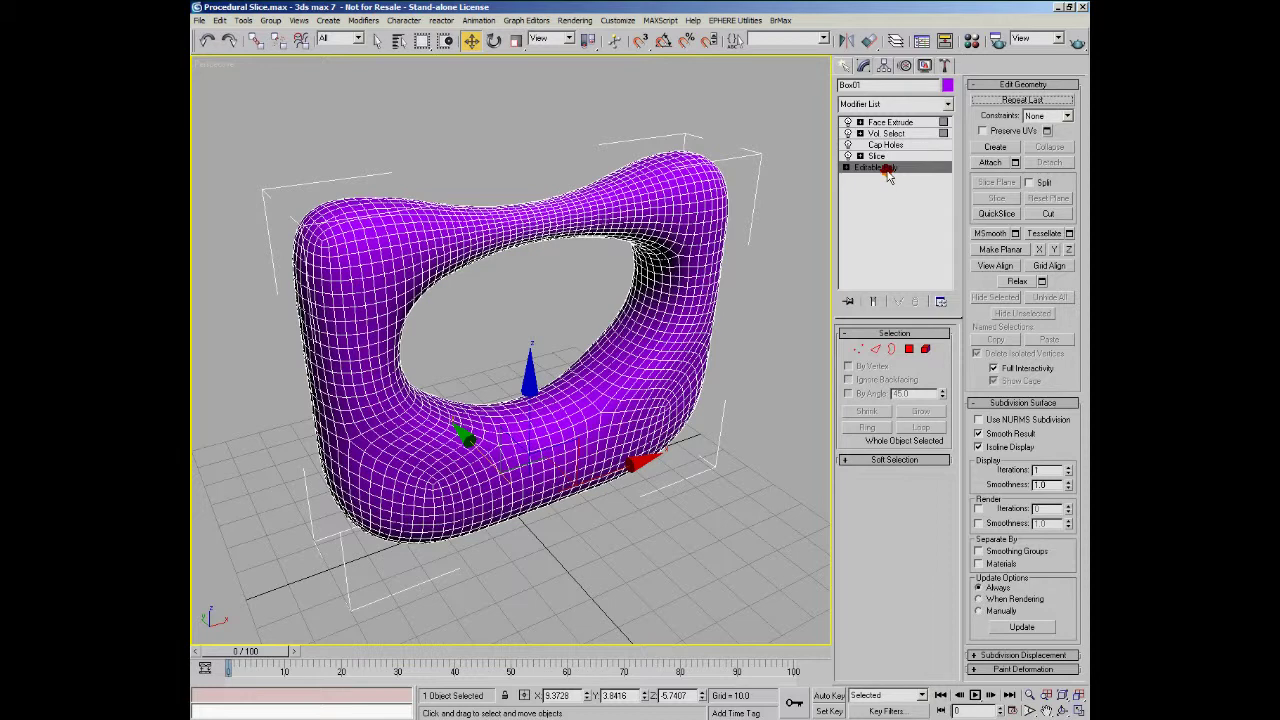
click(207, 40)
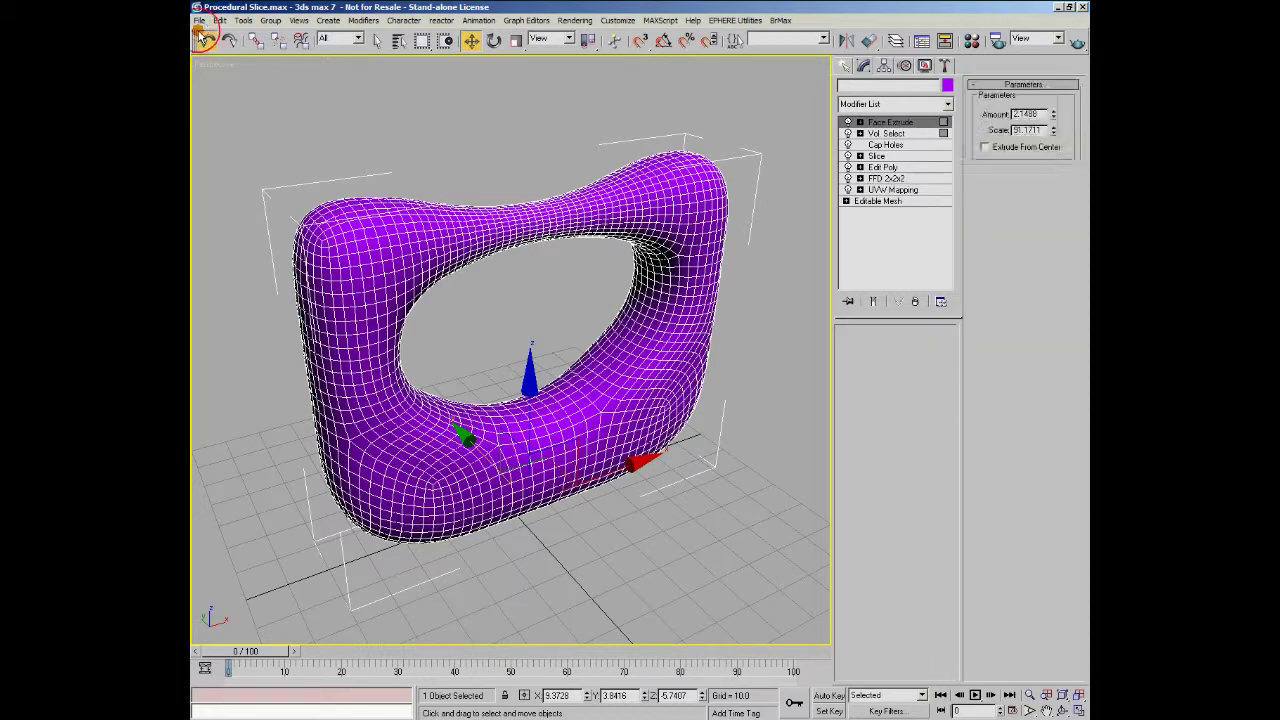
Reselect the purple object and convert it to an Editable Mesh
click(571, 251)
click(586, 386)
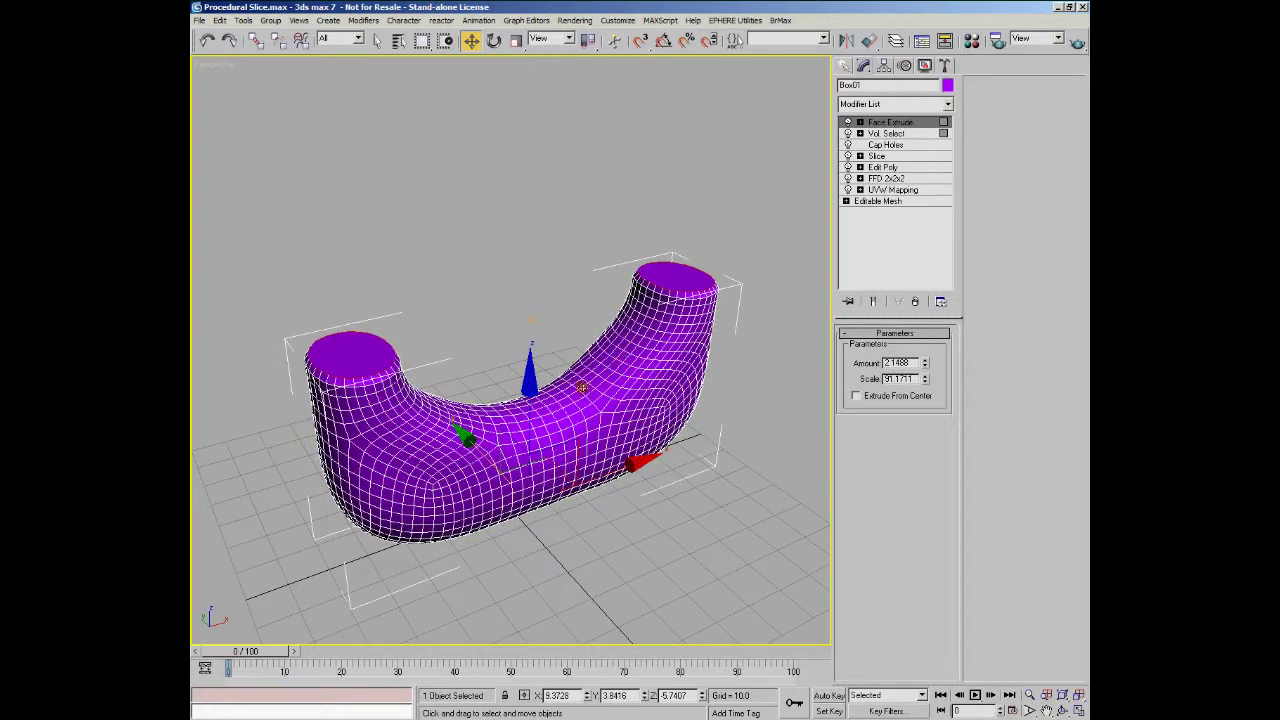
right_click(589, 388)
mouse_move(615, 505)
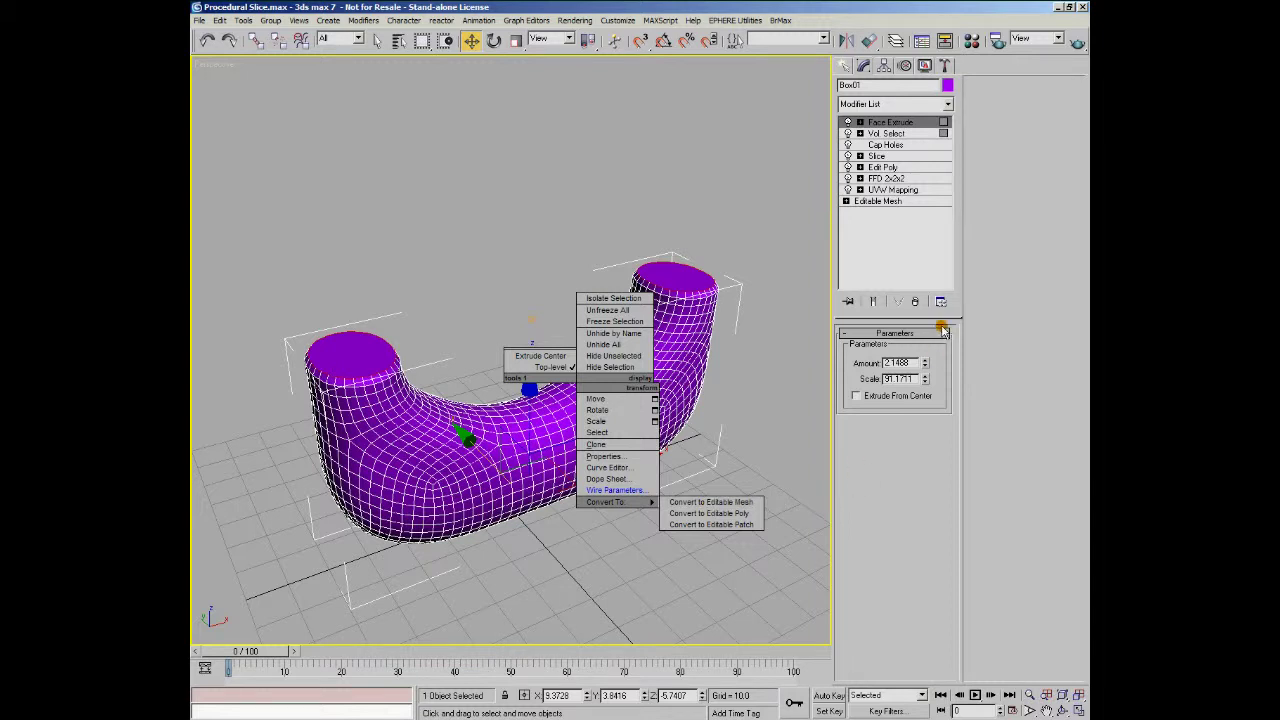
click(708, 503)
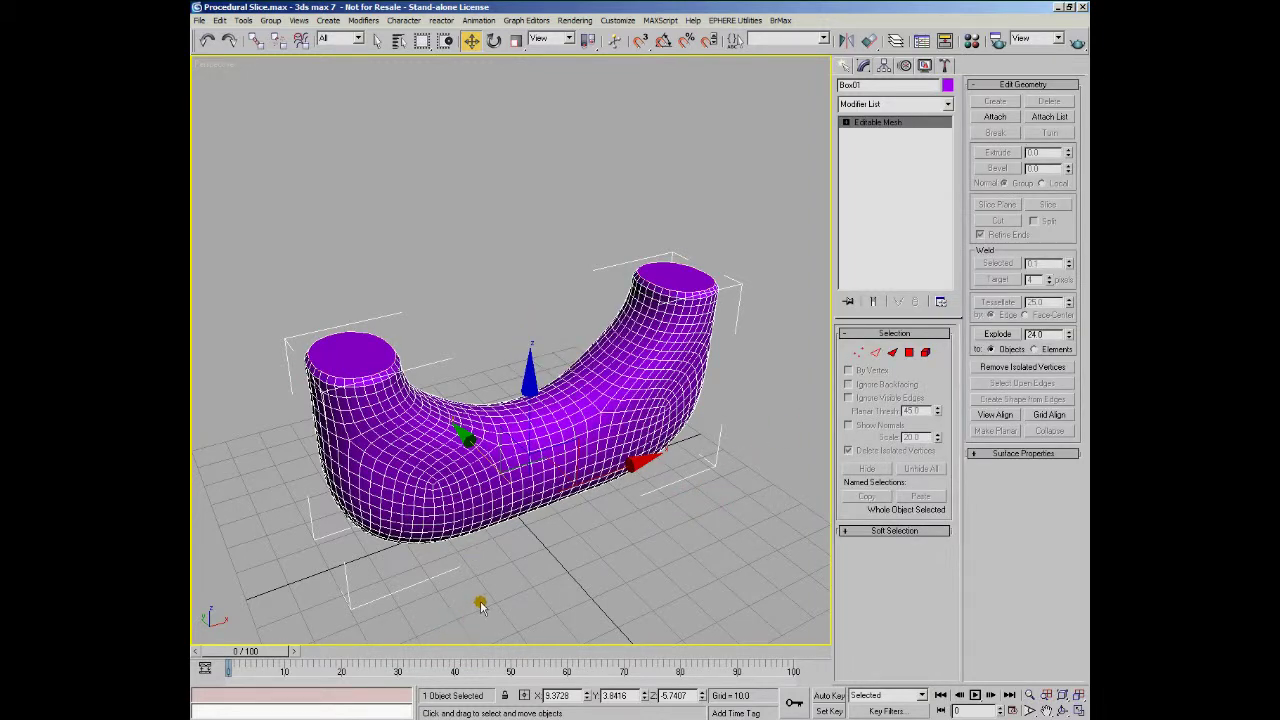